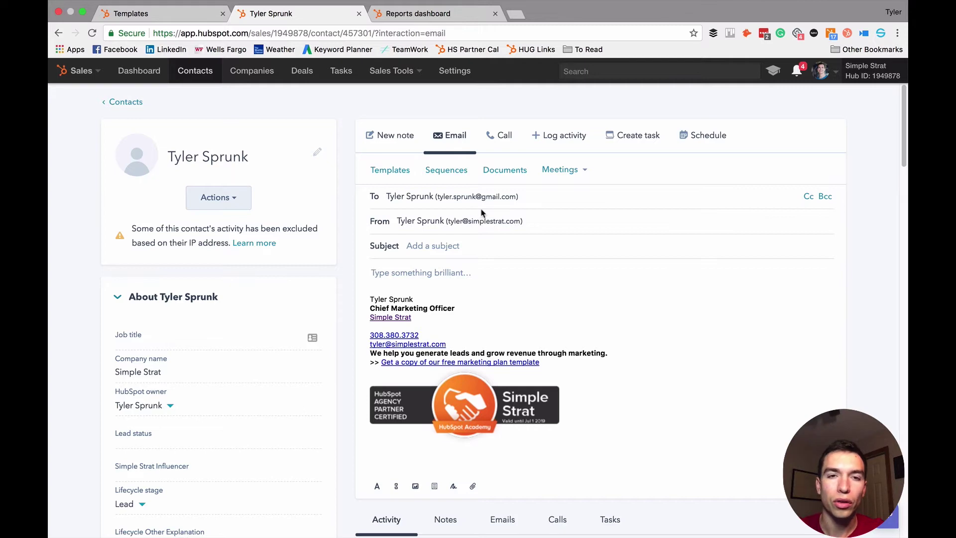
Step: Fill the contact email with the "Connect Call Confirmation (day of call)" template
click(391, 171)
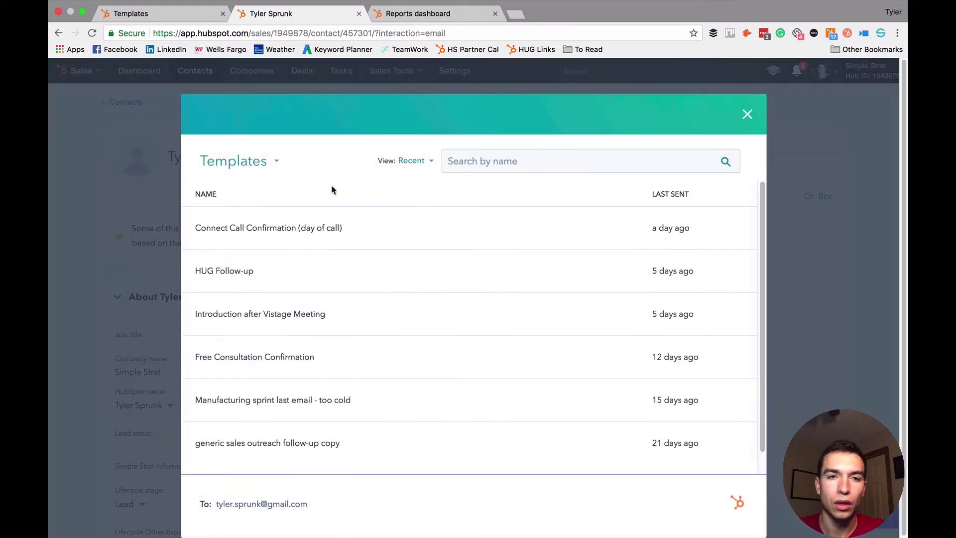
mouse_move(536, 232)
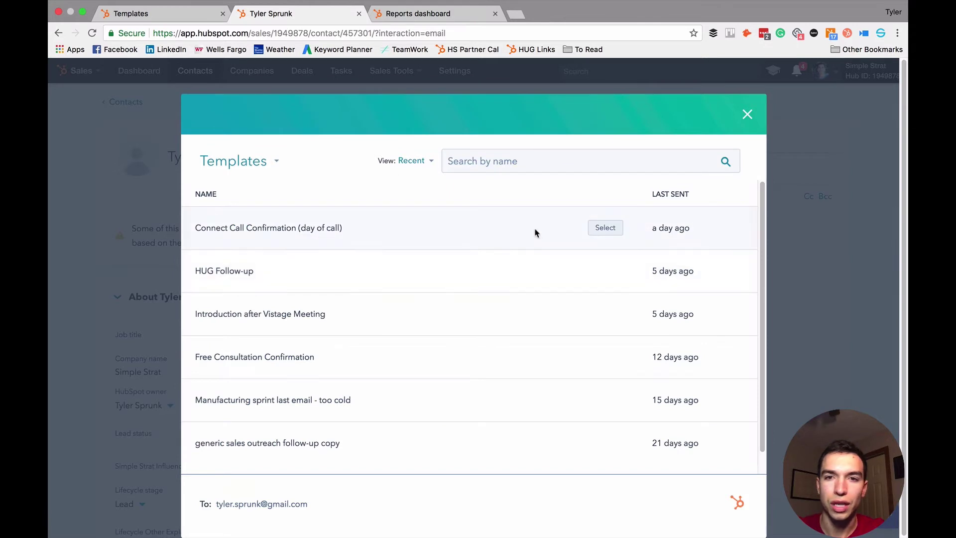
click(605, 228)
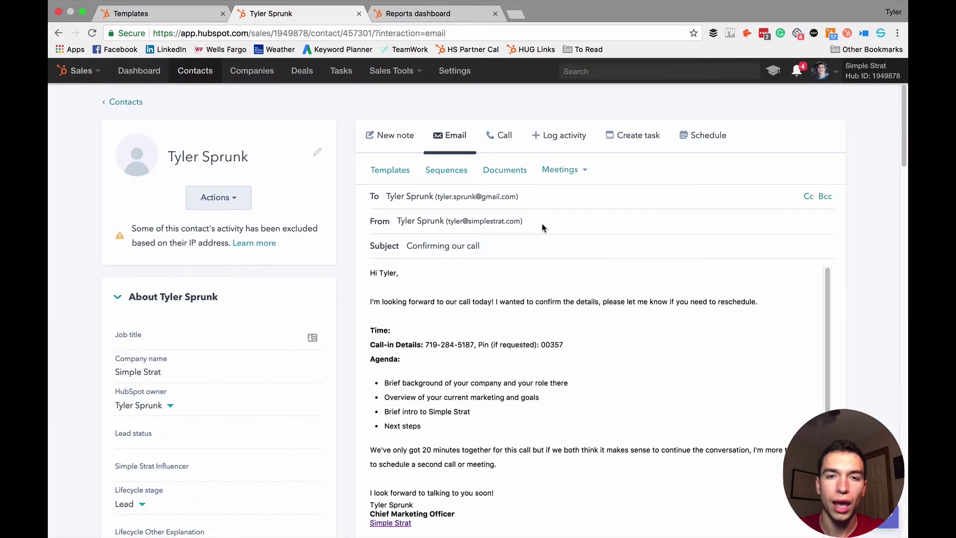
Step: Review the inserted call confirmation email, including its personalized greeting, blank time line, call-in details, agenda and signature
scroll(591, 355, down, 6)
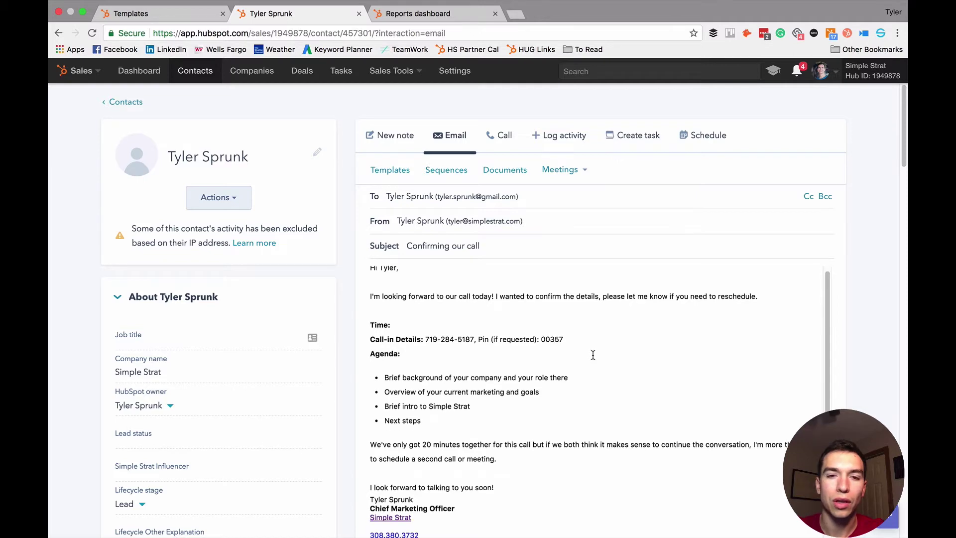
scroll(594, 360, down, 3)
scroll(594, 357, up, 10)
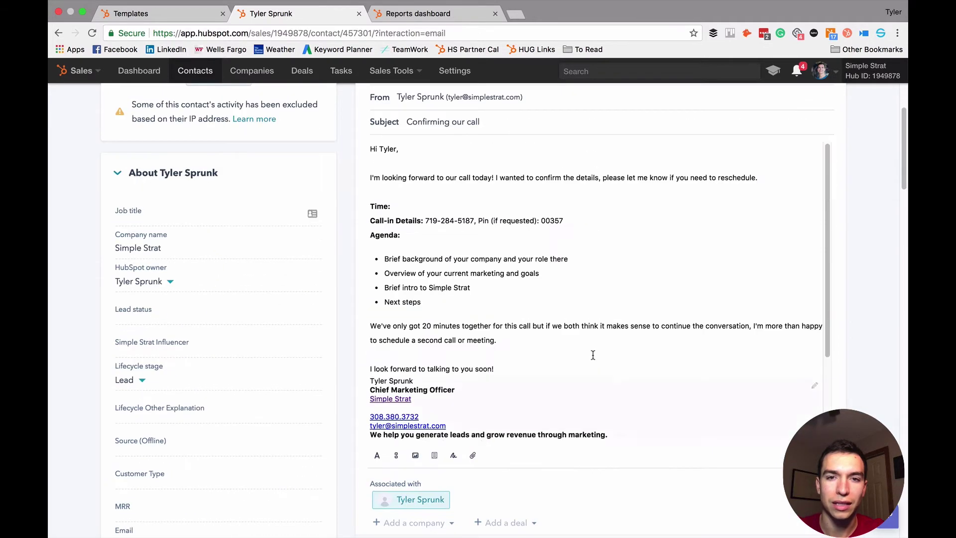
scroll(593, 354, up, 3)
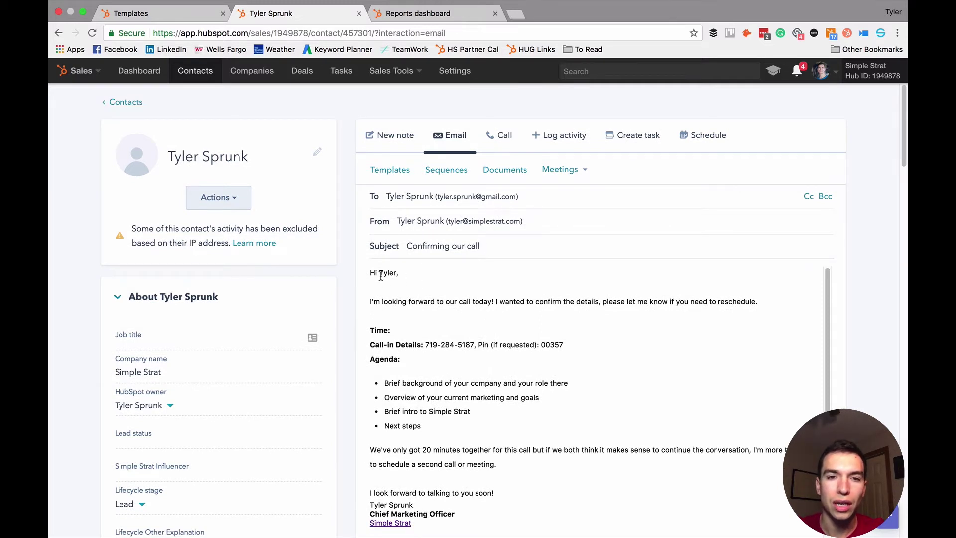
drag(380, 274, 399, 273)
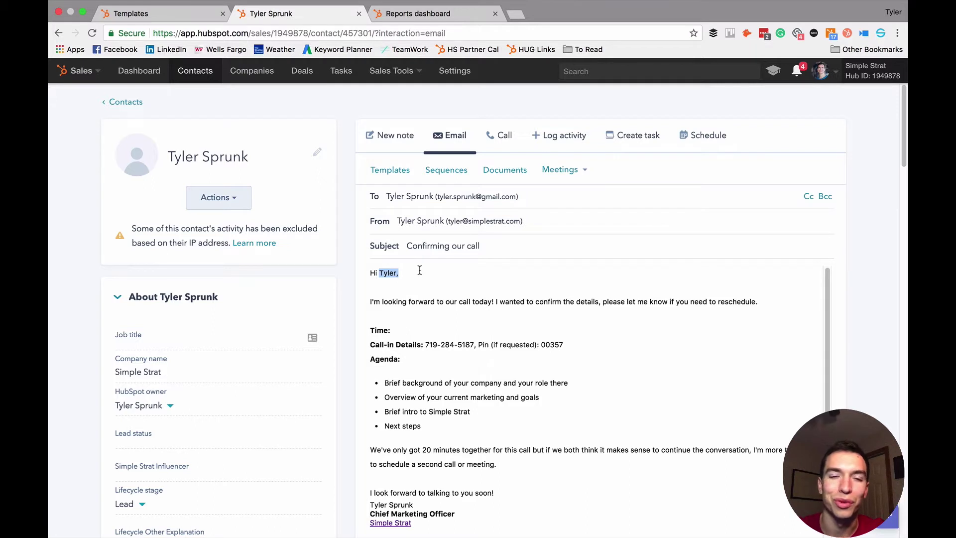
click(402, 327)
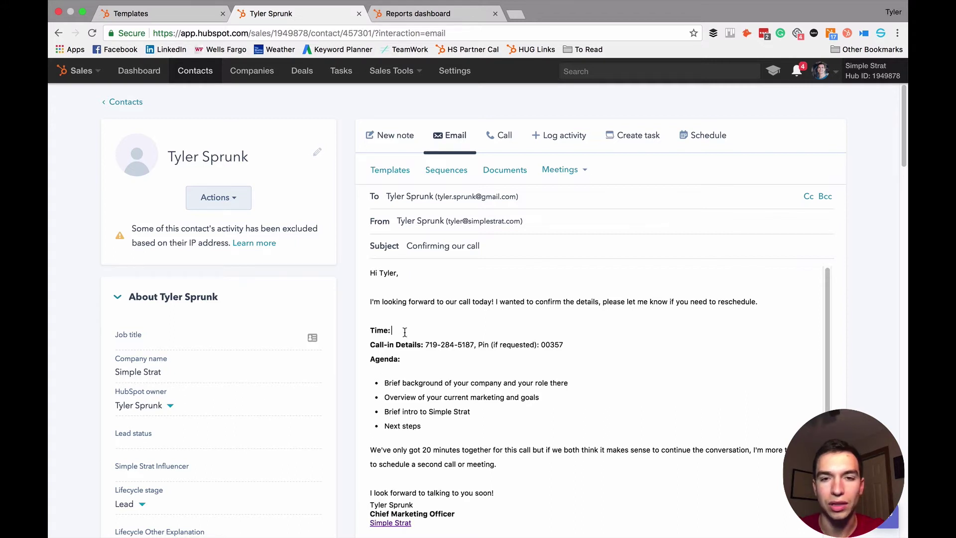
scroll(421, 329, down, 1)
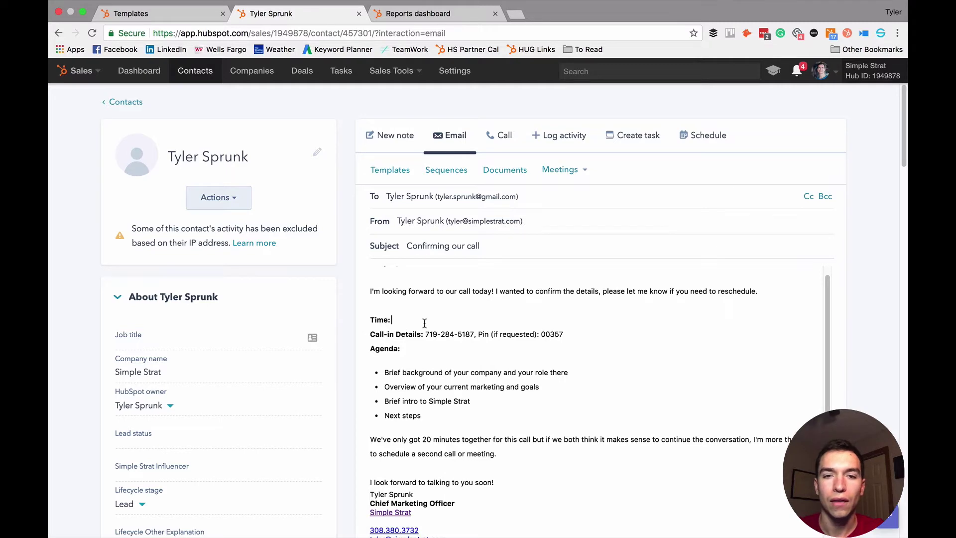
scroll(475, 372, down, 4)
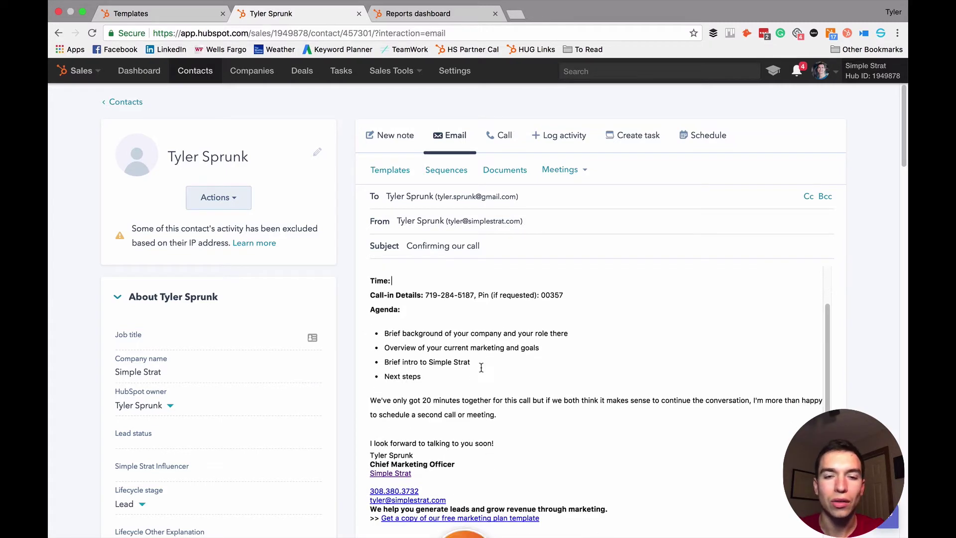
scroll(481, 368, down, 10)
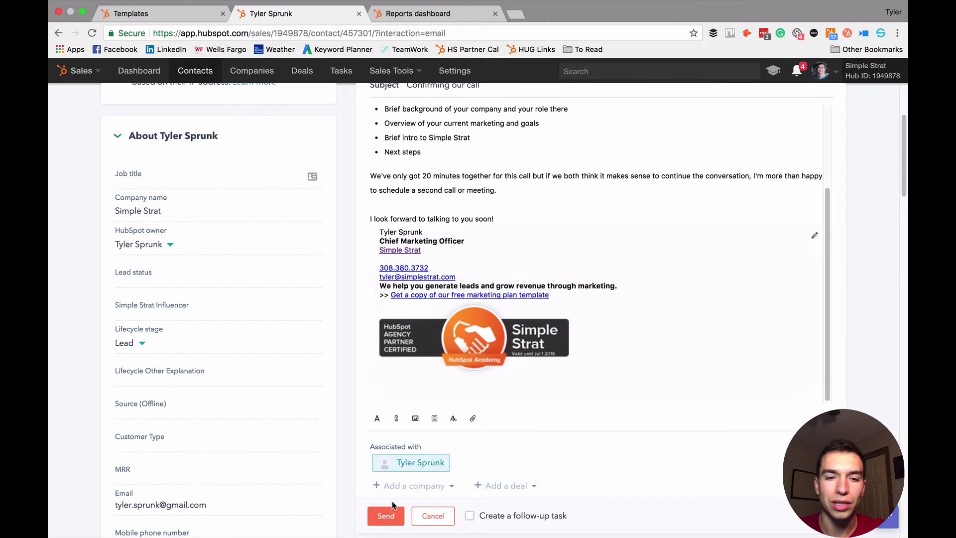
scroll(552, 398, up, 8)
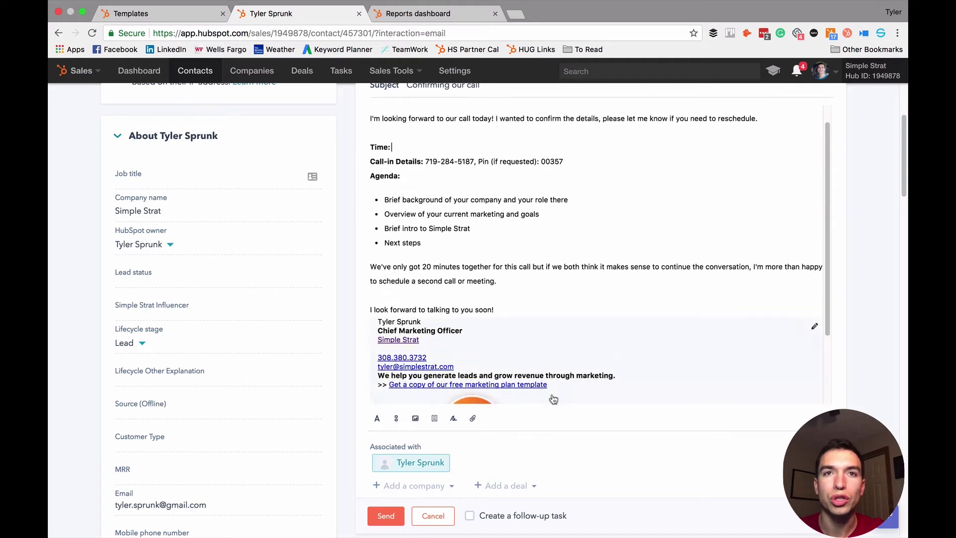
scroll(498, 356, up, 2)
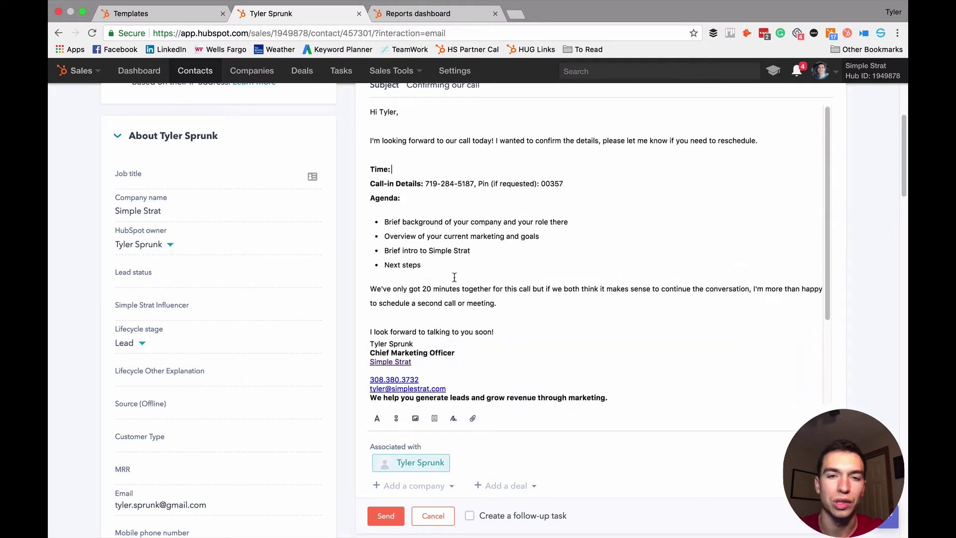
scroll(454, 277, up, 4)
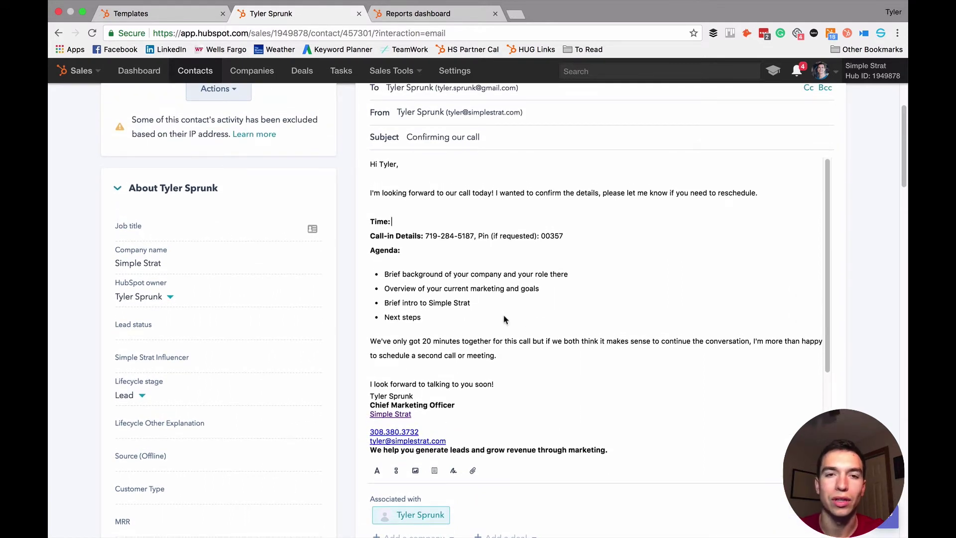
scroll(506, 319, up, 2)
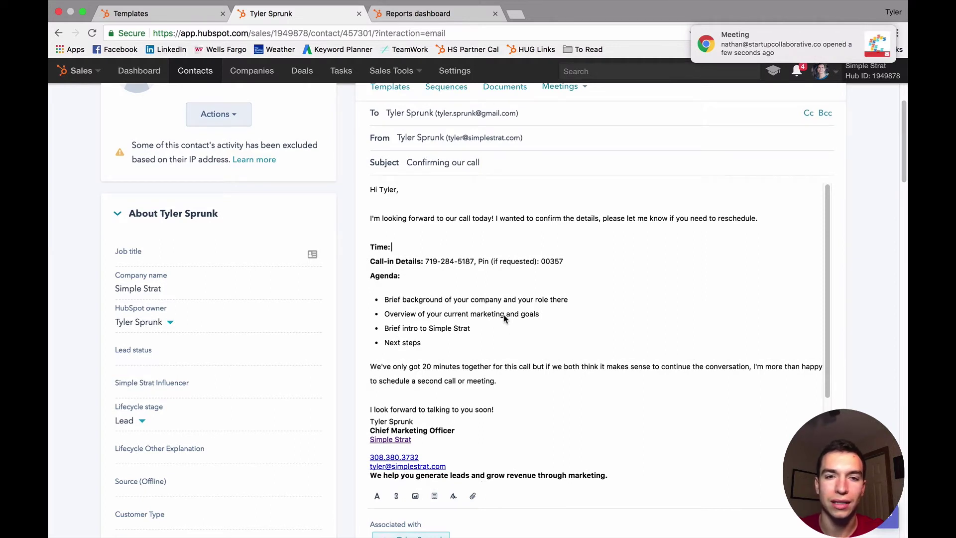
scroll(506, 319, up, 3)
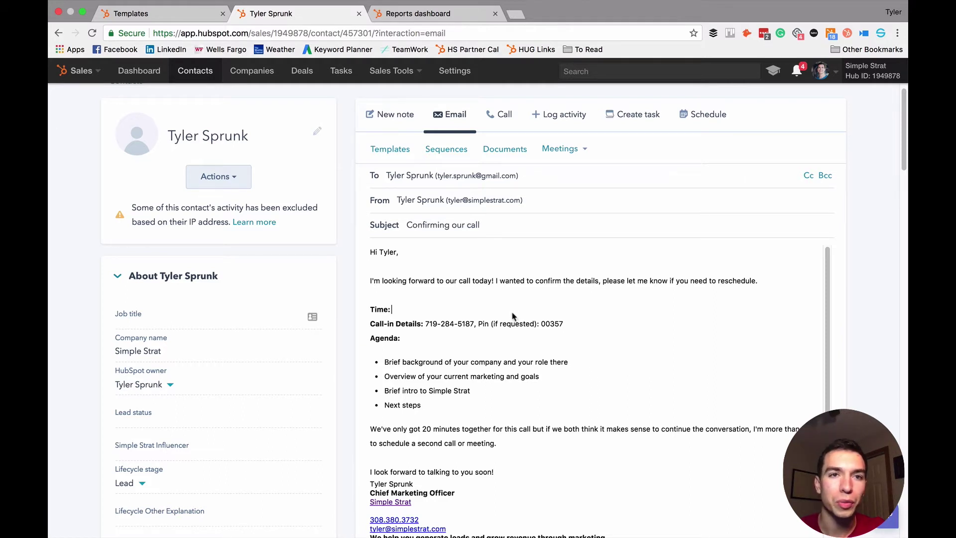
Step: Switch to the test portal and open its sales Templates page
click(420, 15)
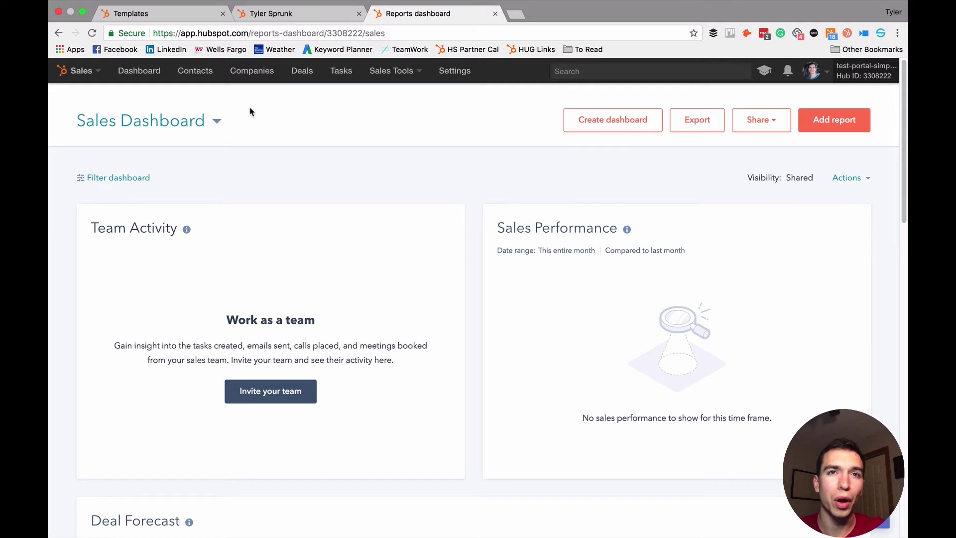
mouse_move(83, 83)
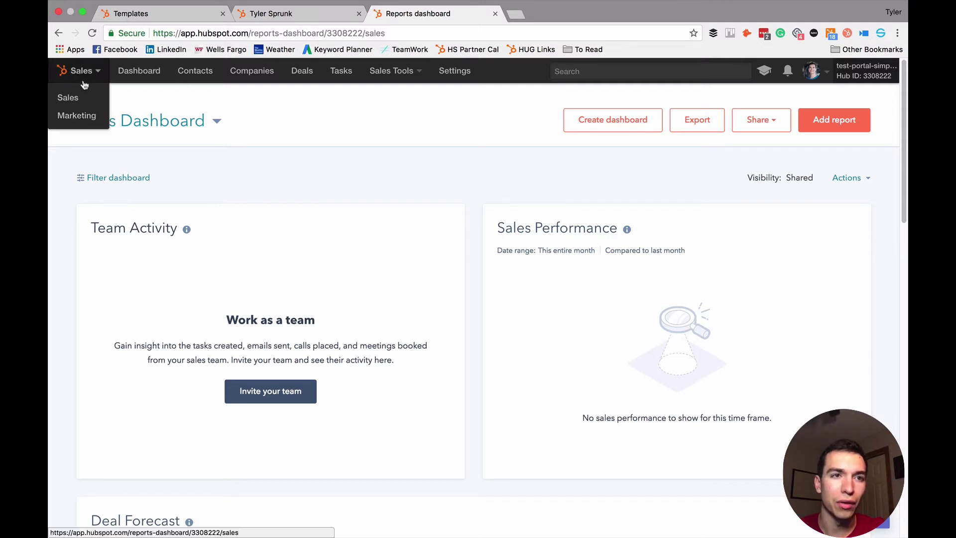
click(72, 101)
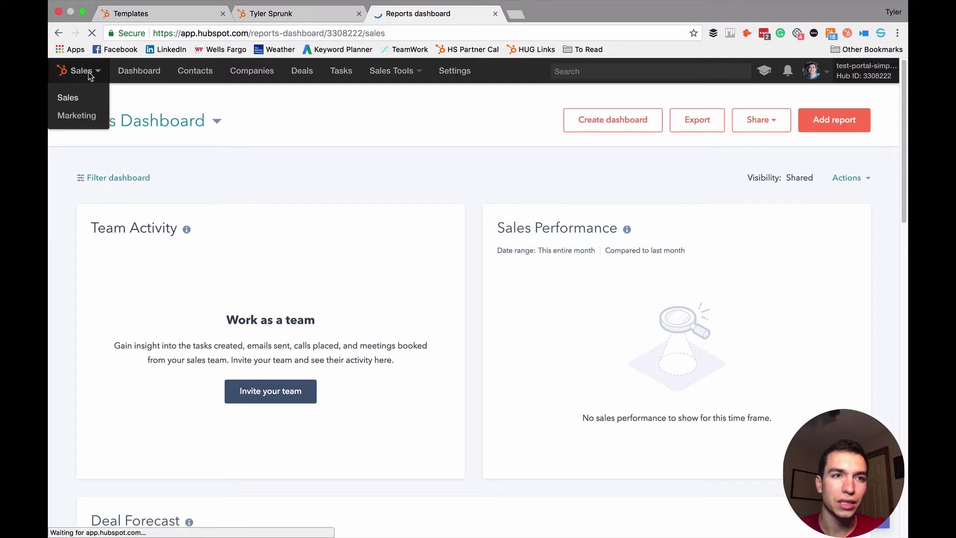
click(406, 75)
click(398, 135)
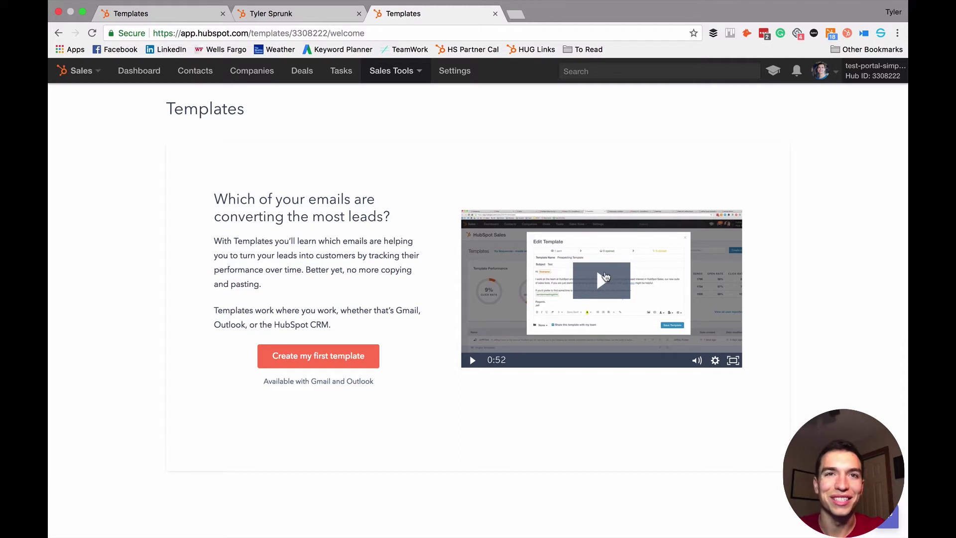
Step: Create the first template by choosing the "Share Helpful Resource" email from the HubSpot template library and saving the selection
click(350, 359)
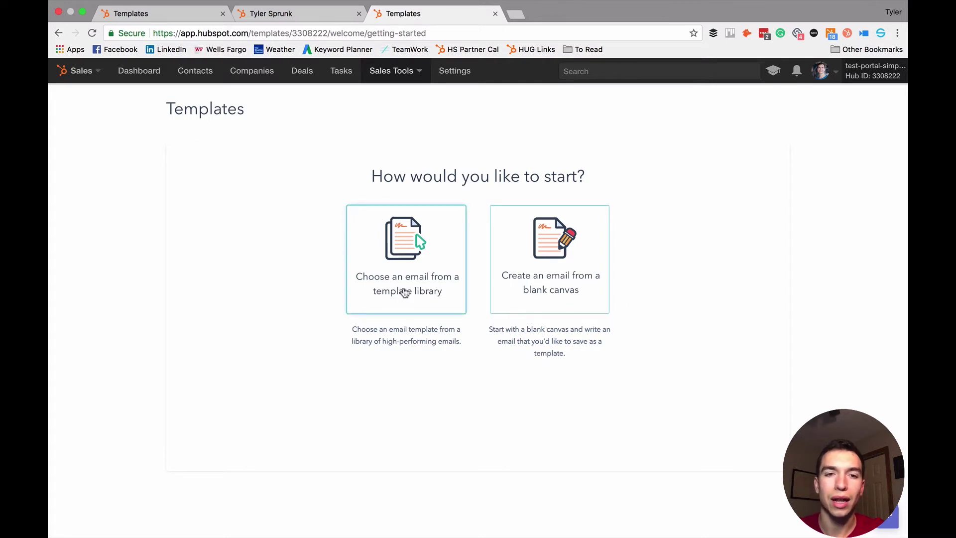
click(401, 283)
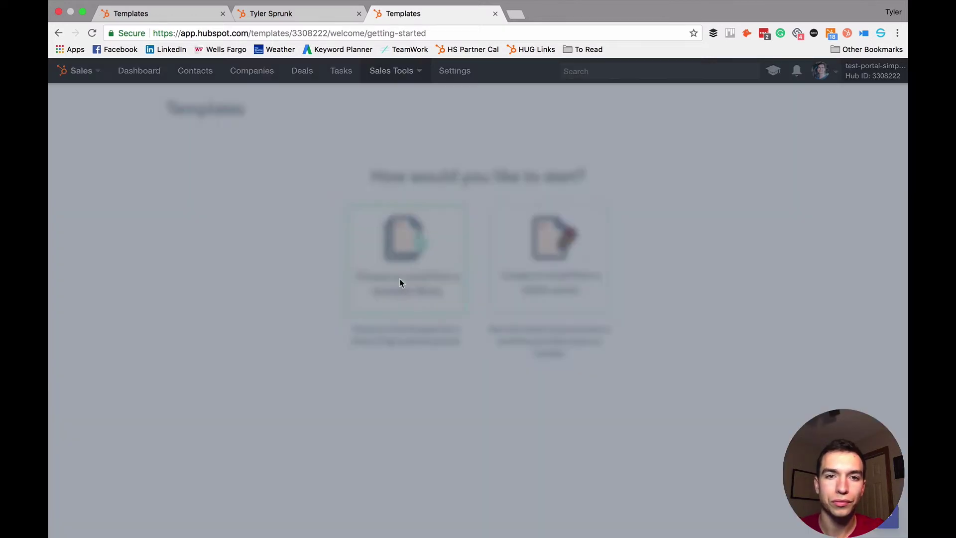
scroll(308, 336, down, 5)
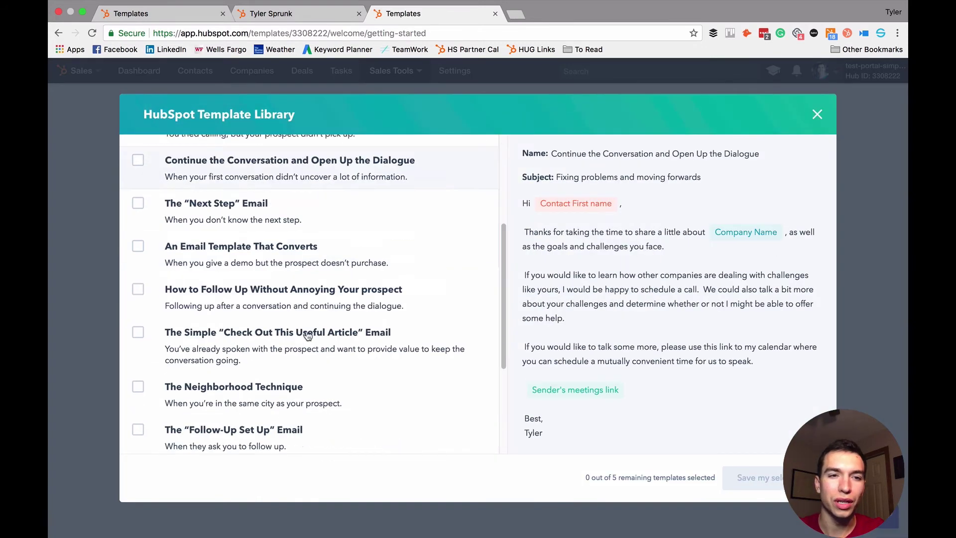
scroll(308, 335, up, 5)
scroll(308, 335, down, 6)
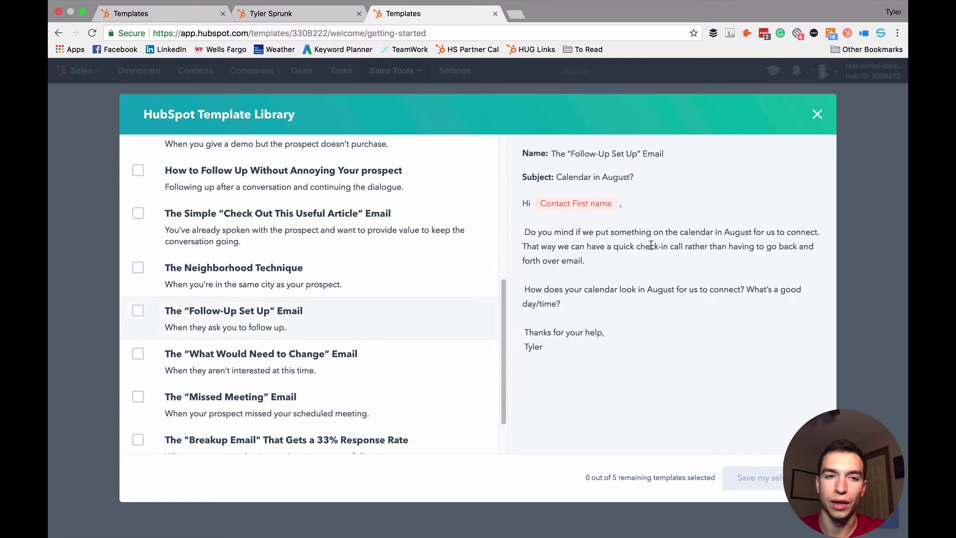
scroll(219, 261, up, 6)
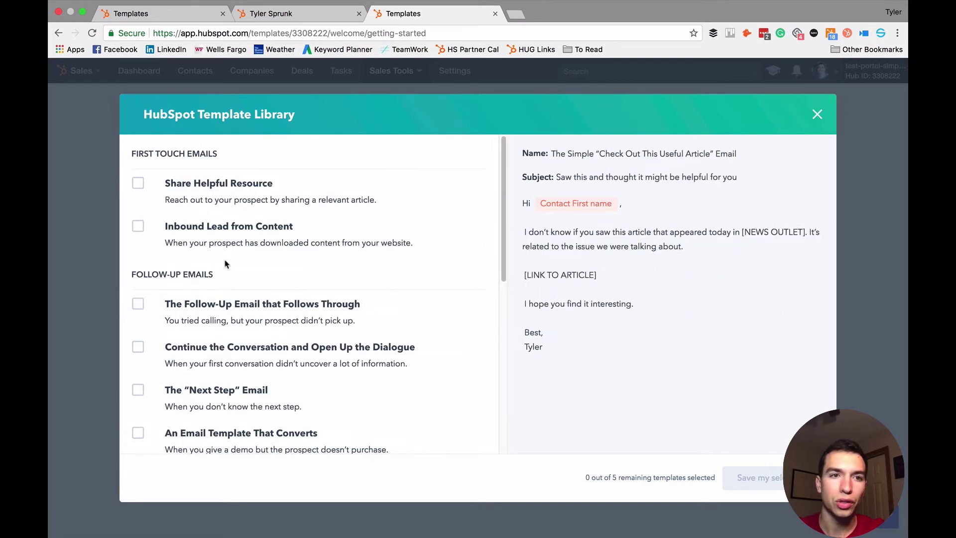
click(138, 184)
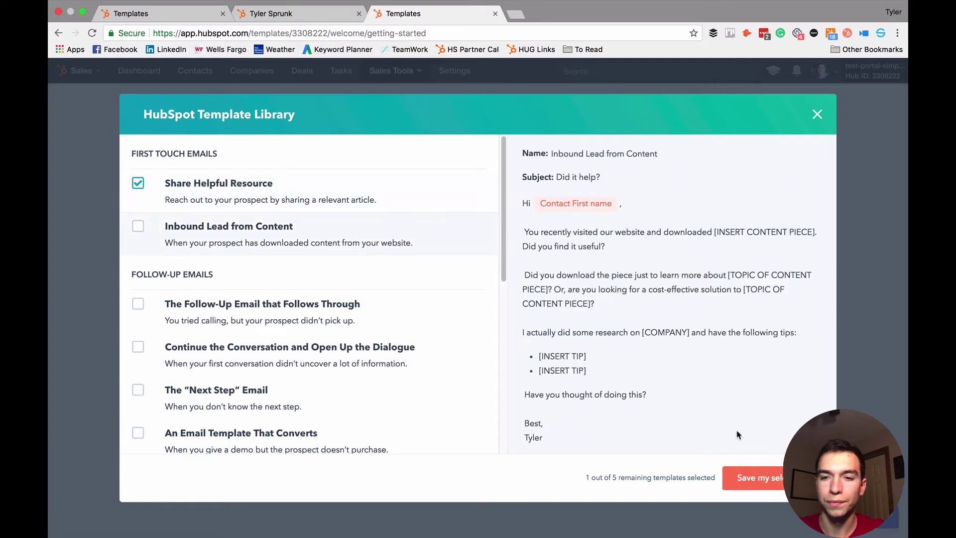
click(767, 480)
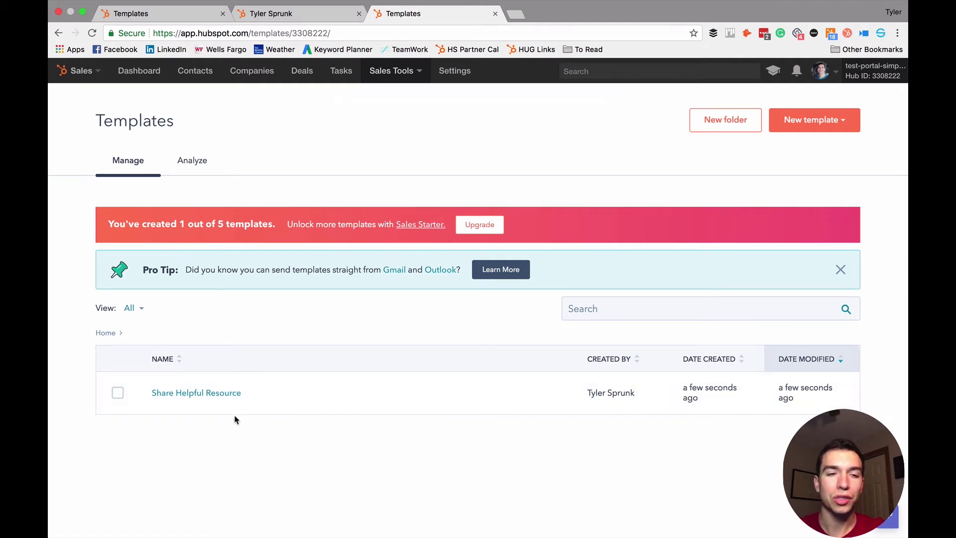
Step: Open the "Share Helpful Resource" template for editing and examine its body, name and subject
click(189, 395)
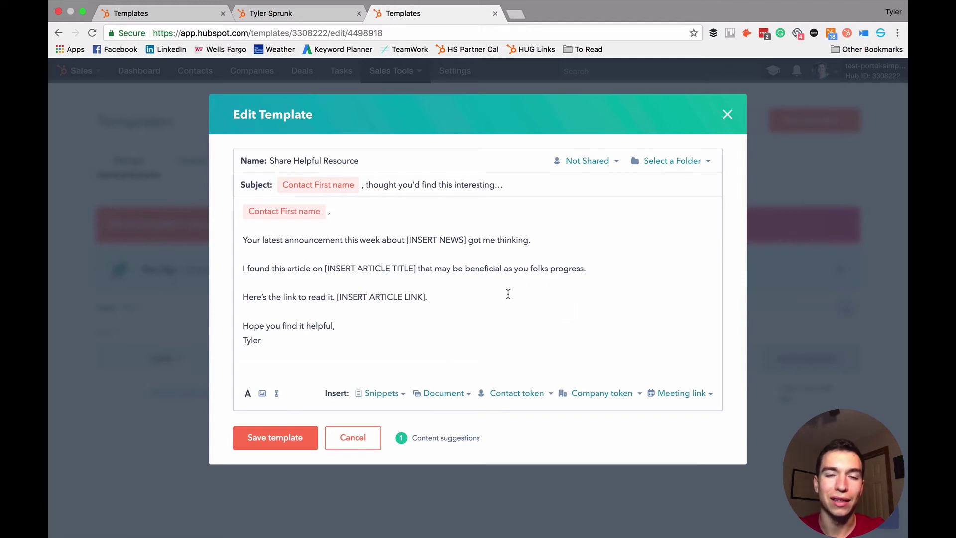
drag(308, 340, 252, 210)
click(406, 300)
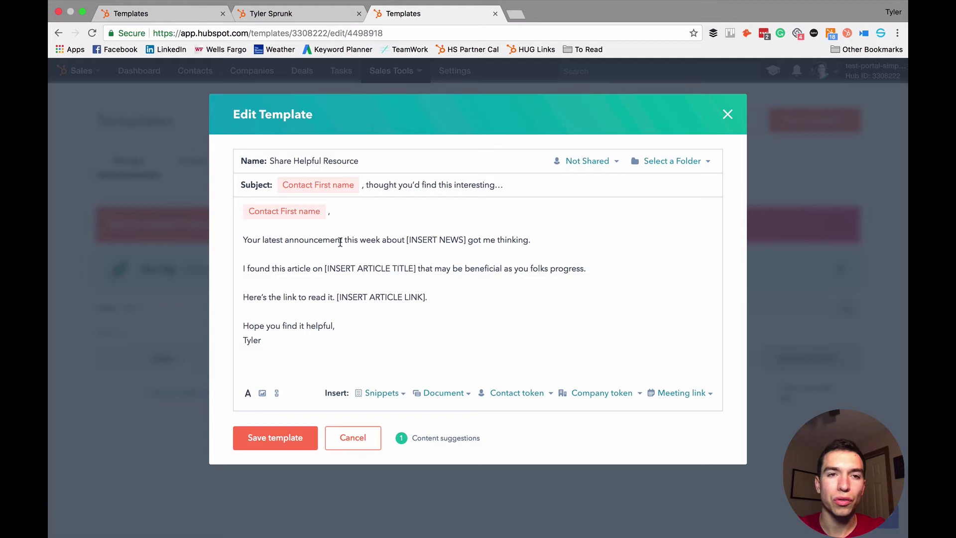
drag(360, 161, 264, 162)
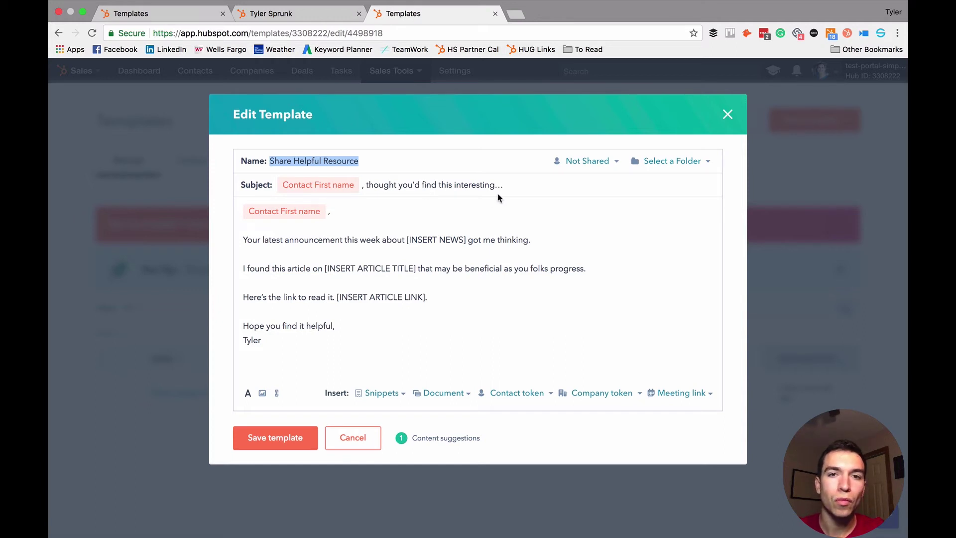
drag(509, 185, 283, 187)
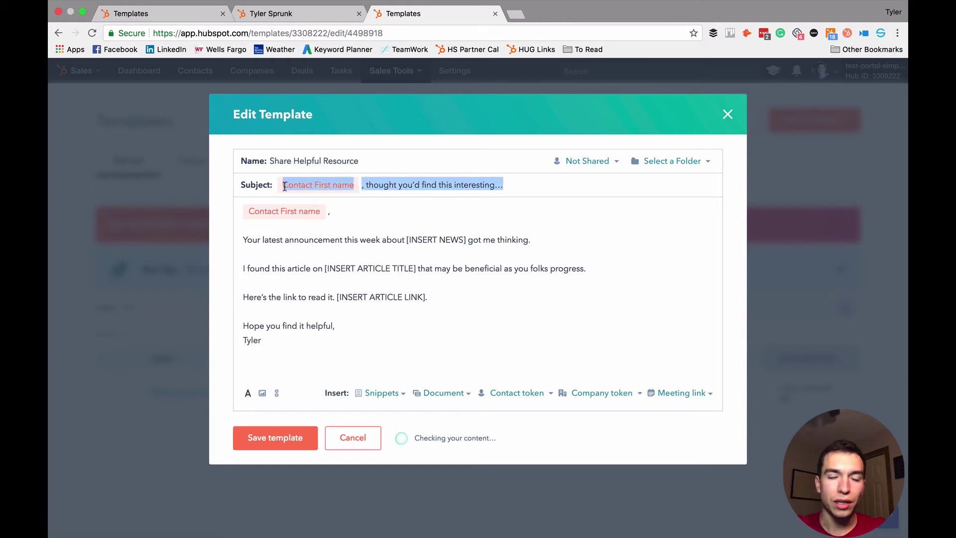
Step: Insert the company Name token at the end of the template's subject line
click(346, 185)
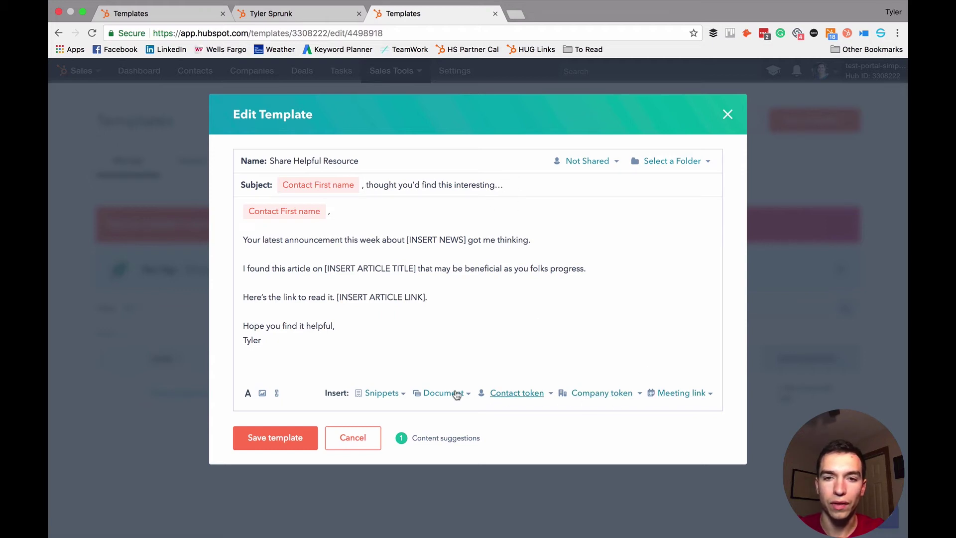
click(605, 395)
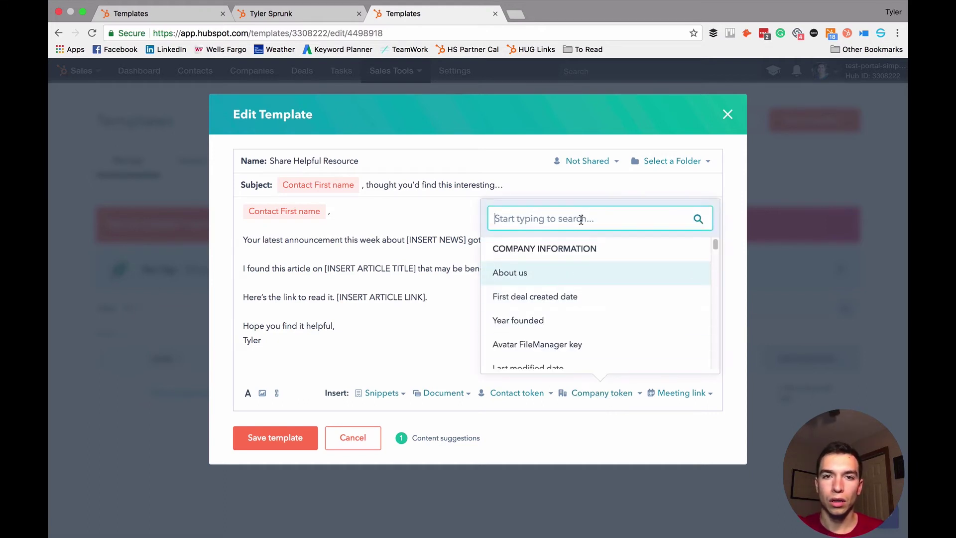
text(nam)
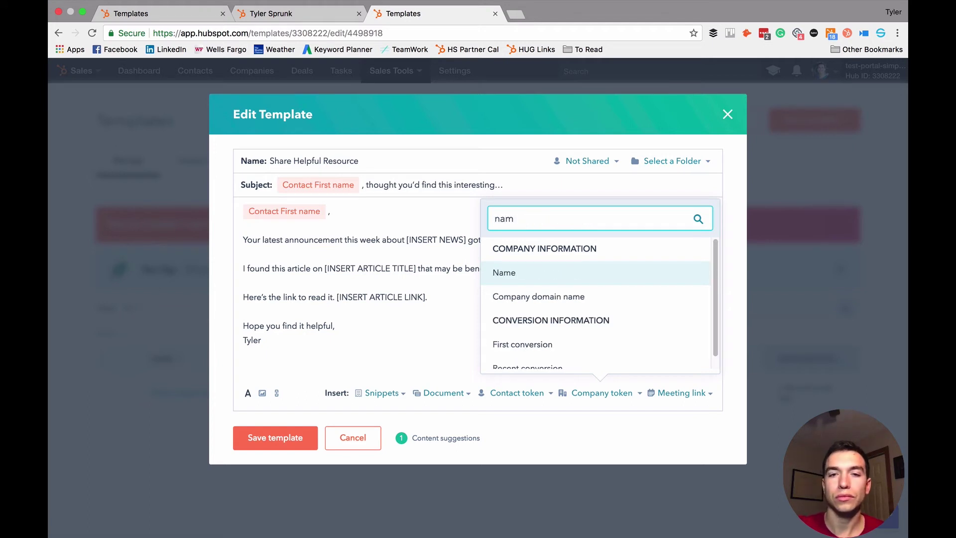
click(508, 274)
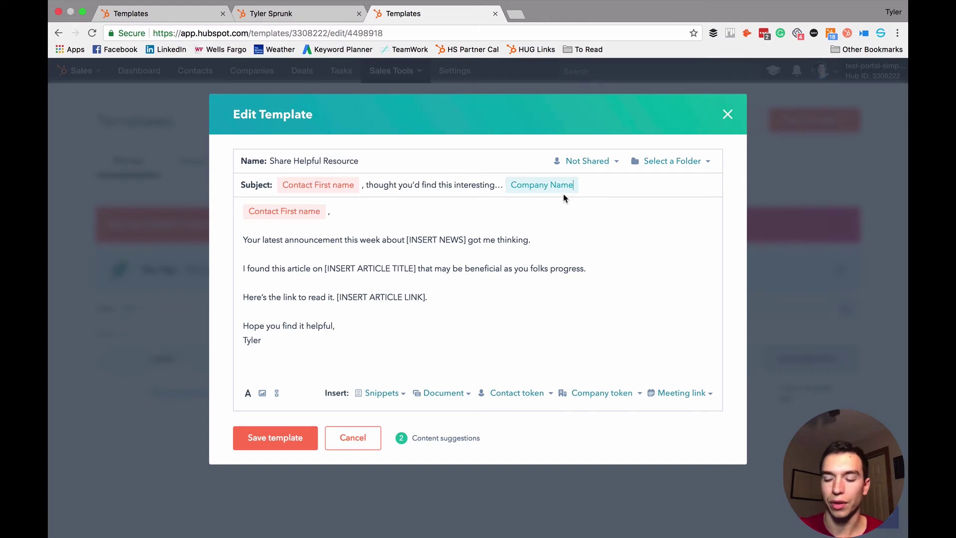
Step: Remove the Company Name token from the subject line and examine the body's [INSERT NEWS] and [INSERT ARTICLE TITLE] placeholders
key(BackSpace)
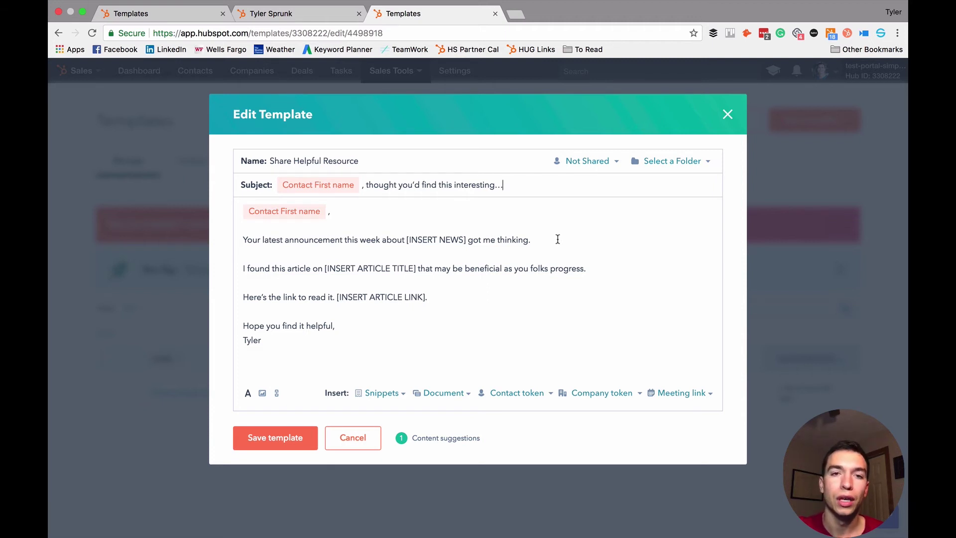
drag(287, 345, 240, 208)
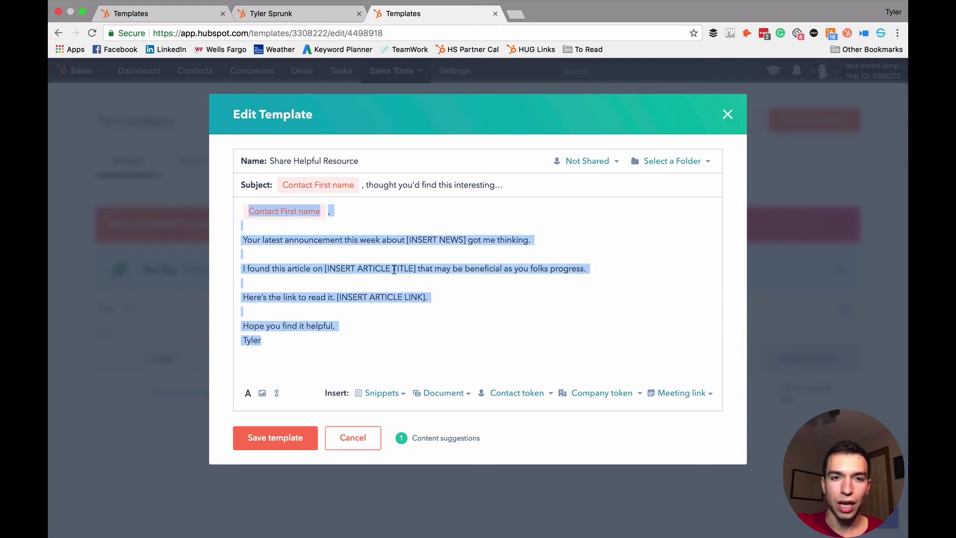
click(394, 270)
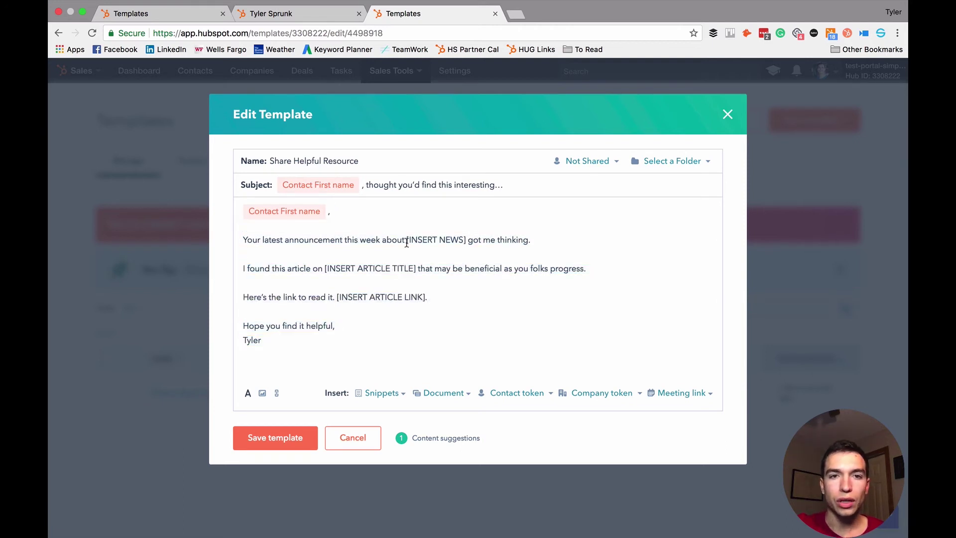
drag(407, 241, 467, 239)
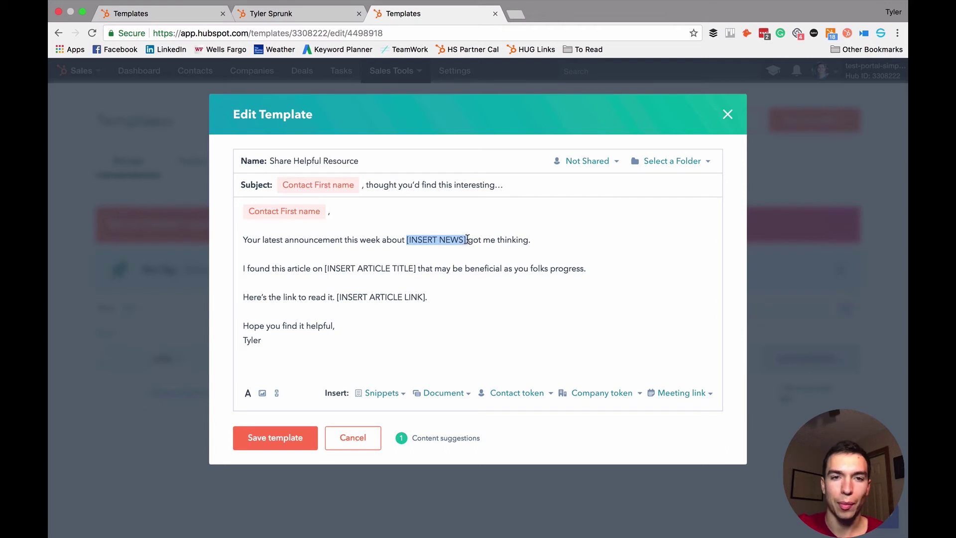
click(406, 241)
drag(407, 241, 466, 239)
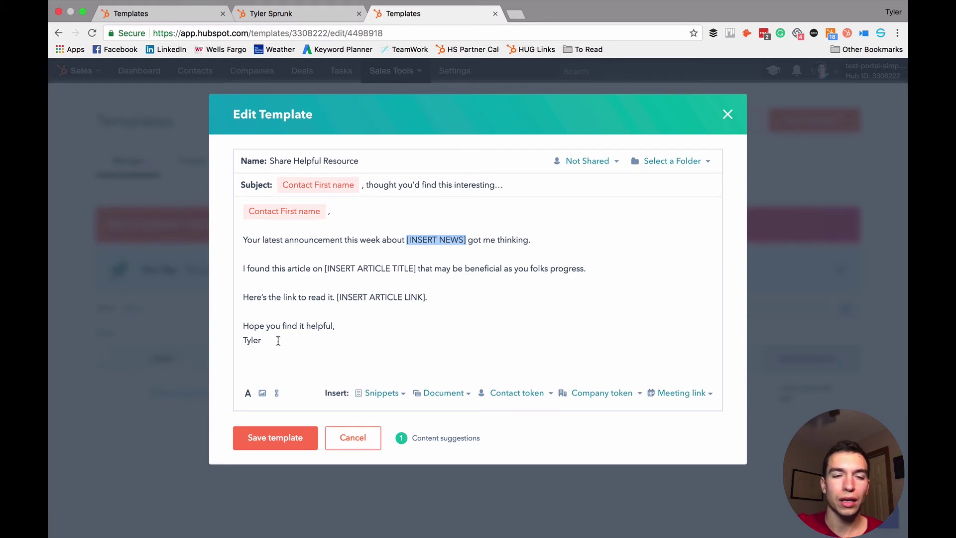
drag(278, 341, 232, 214)
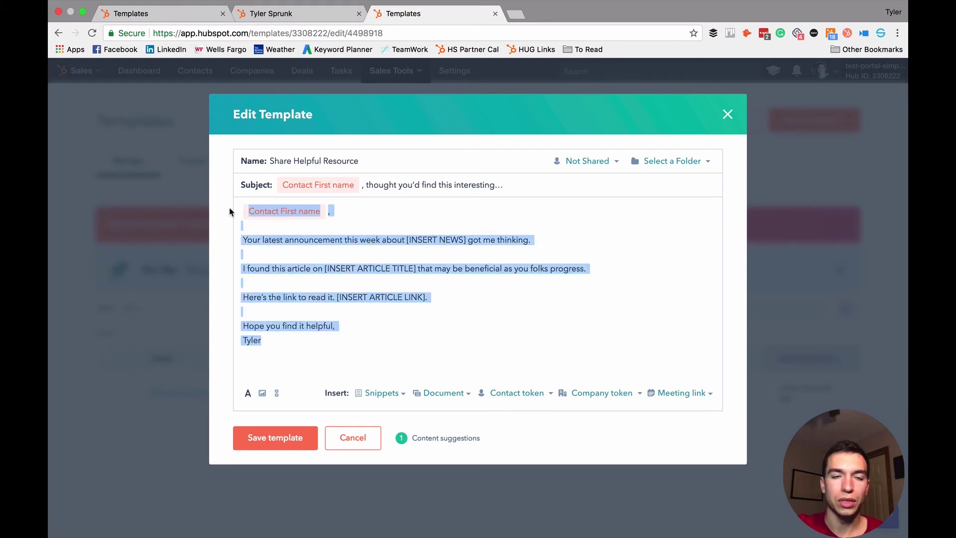
click(379, 250)
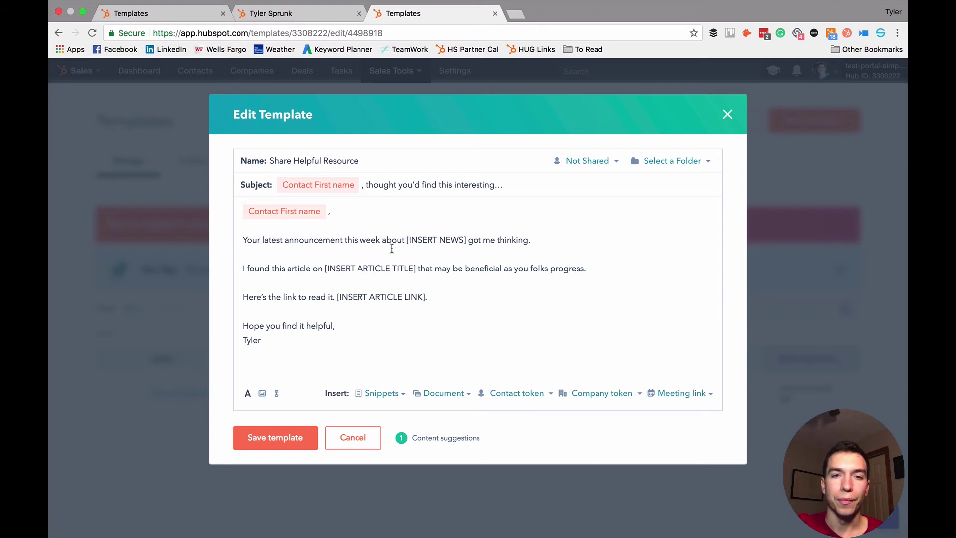
drag(326, 269, 414, 270)
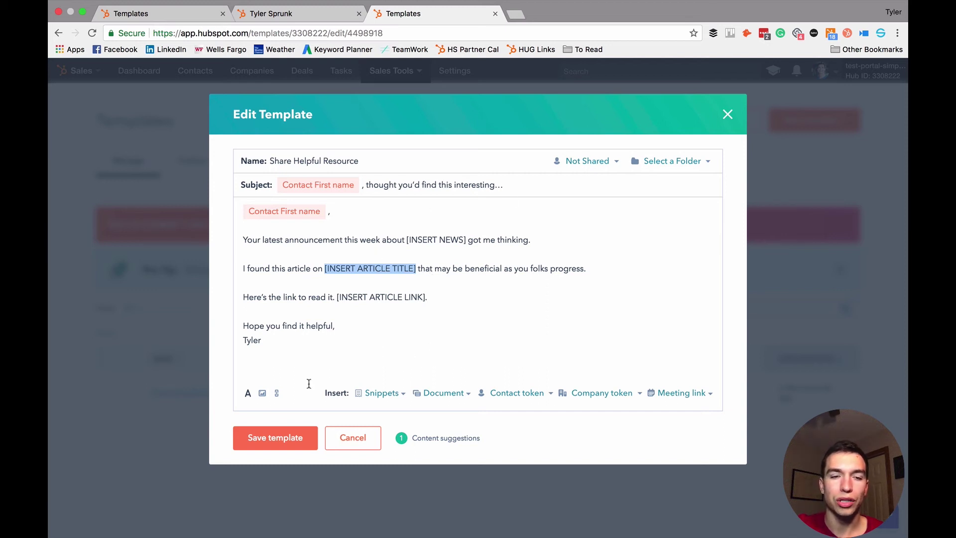
Step: Save the "Share Helpful Resource" template and show the options for creating a new template
click(278, 438)
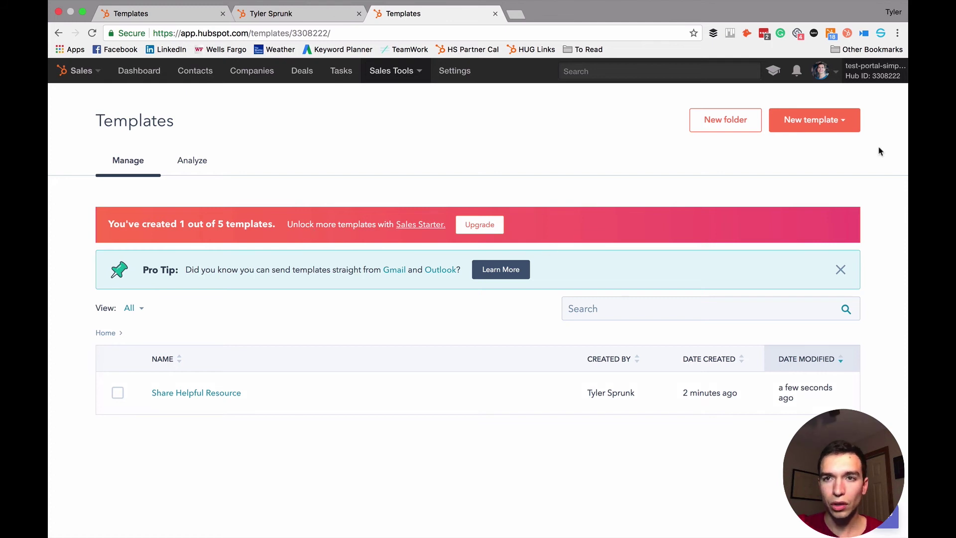
click(824, 125)
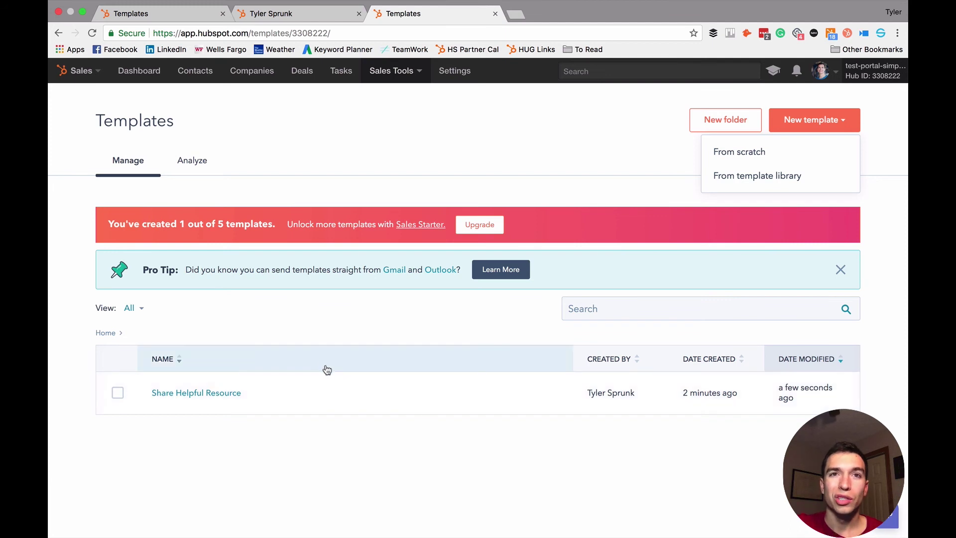
Step: Switch to the Simple Strat portal's Templates page and examine how its templates are named and organized into folders
click(167, 17)
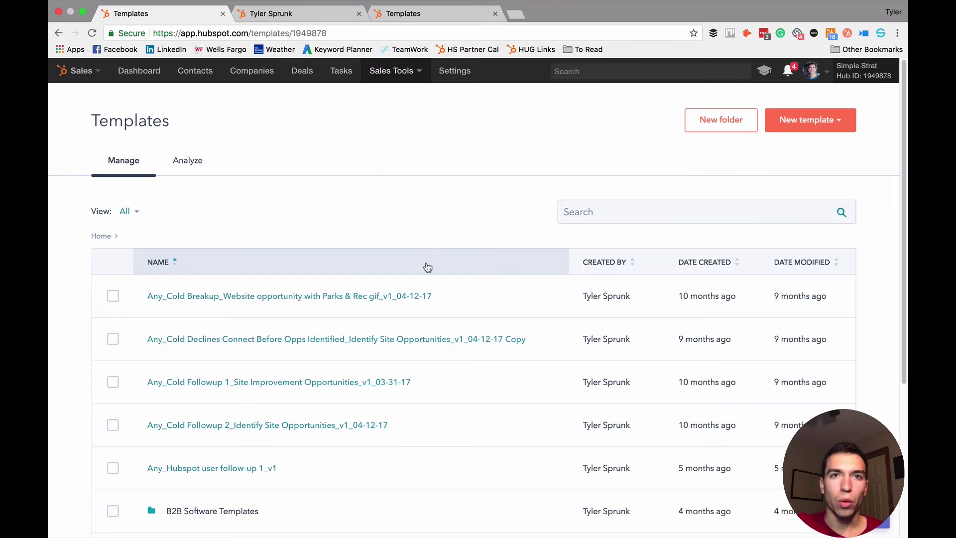
scroll(450, 336, down, 5)
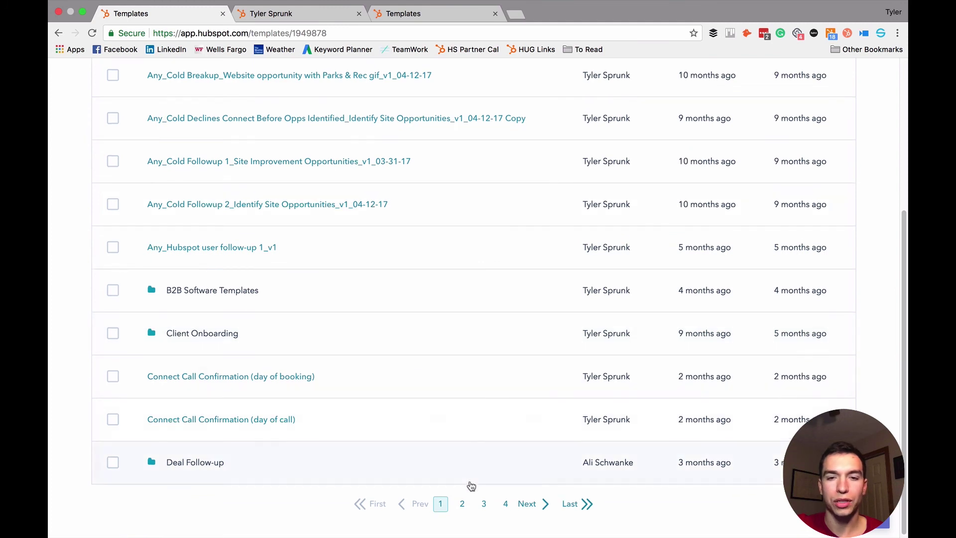
mouse_move(440, 409)
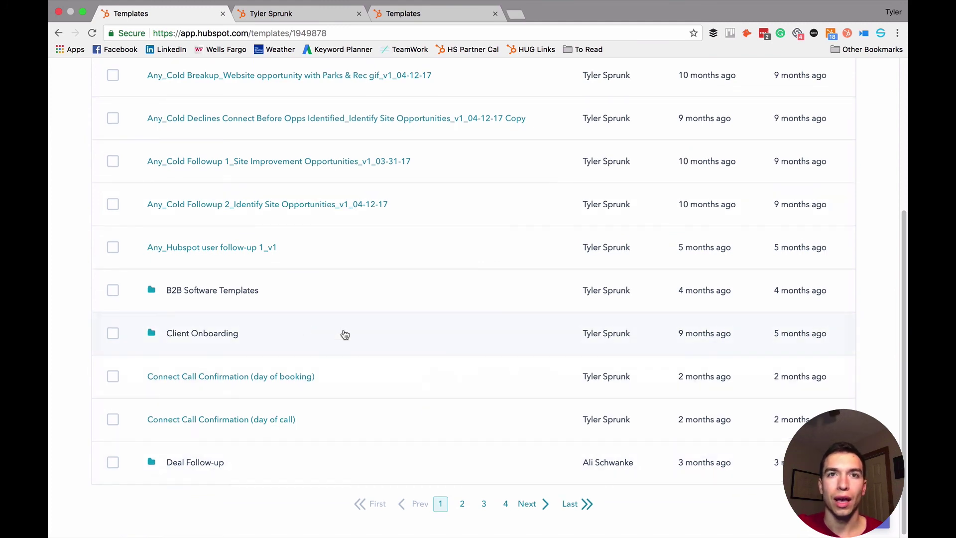
scroll(342, 334, up, 2)
scroll(346, 334, up, 3)
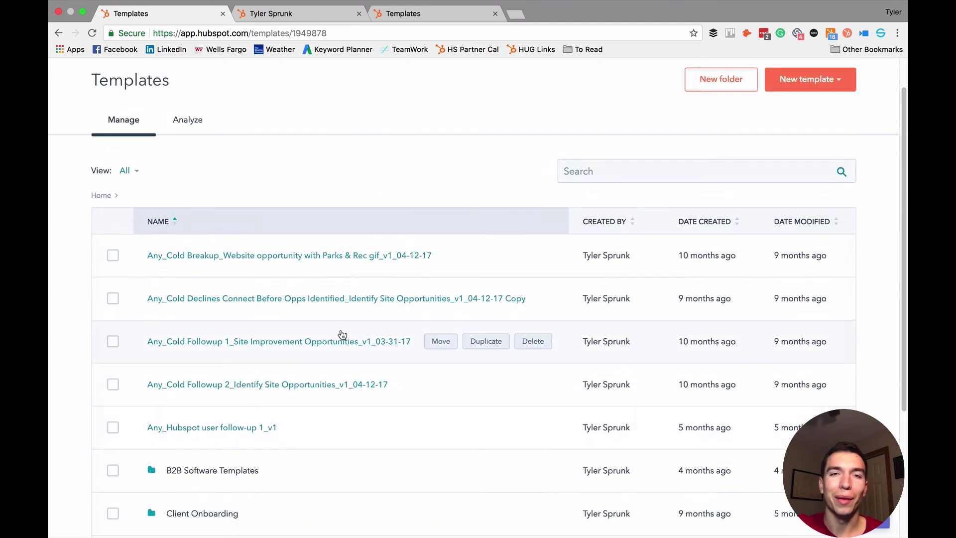
scroll(303, 333, down, 4)
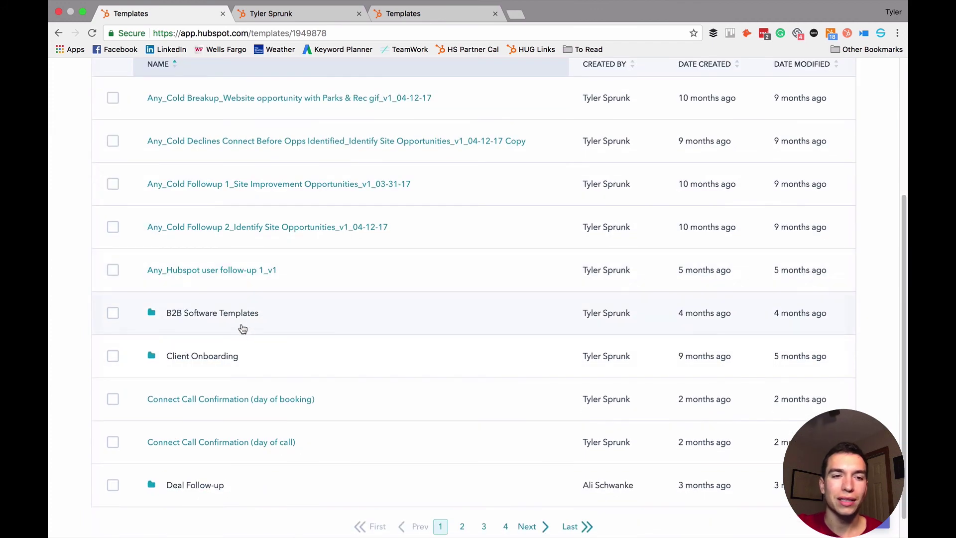
scroll(246, 358, down, 1)
scroll(245, 358, down, 1)
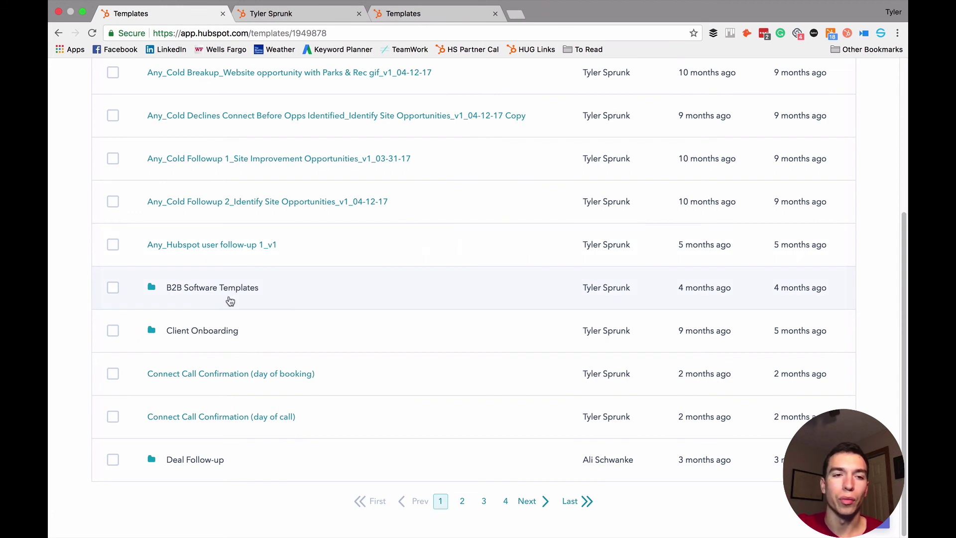
scroll(234, 299, up, 3)
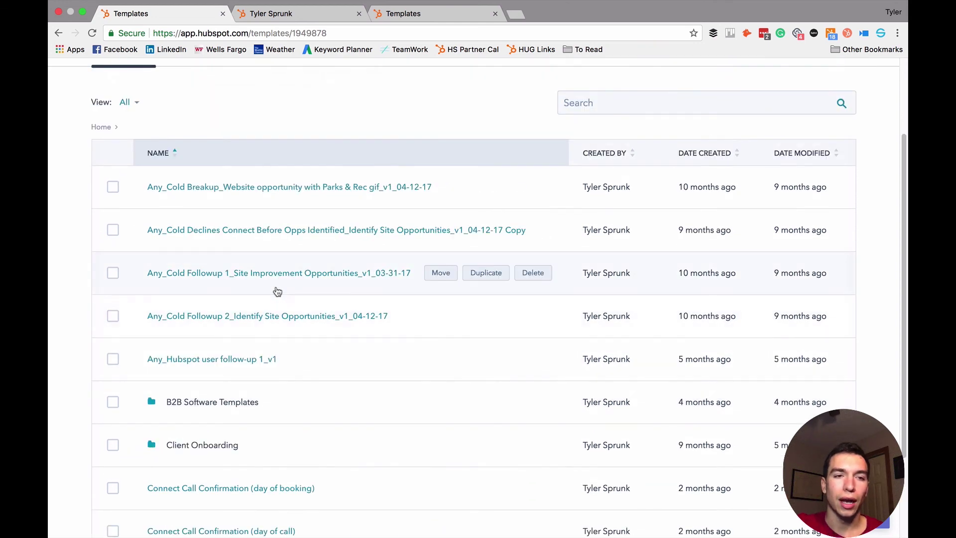
scroll(279, 292, down, 3)
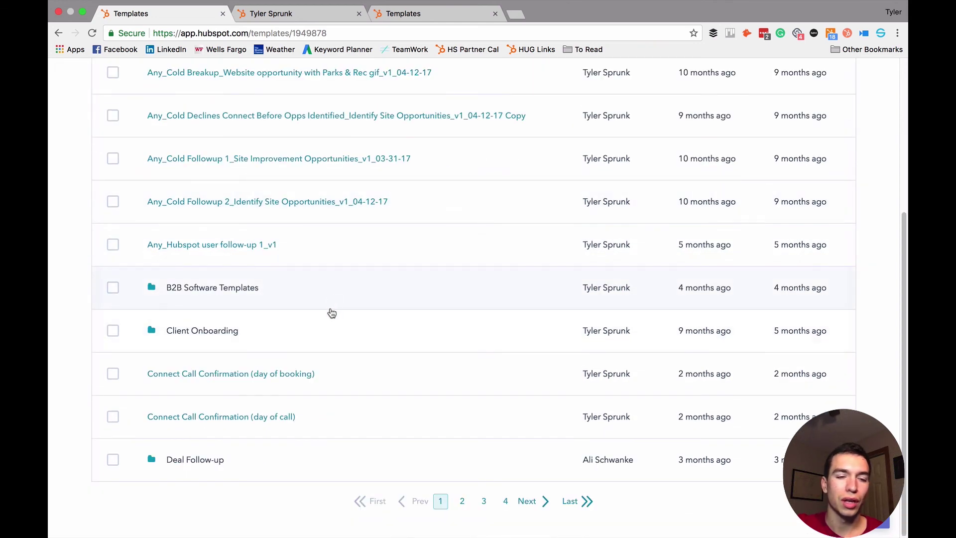
mouse_move(260, 375)
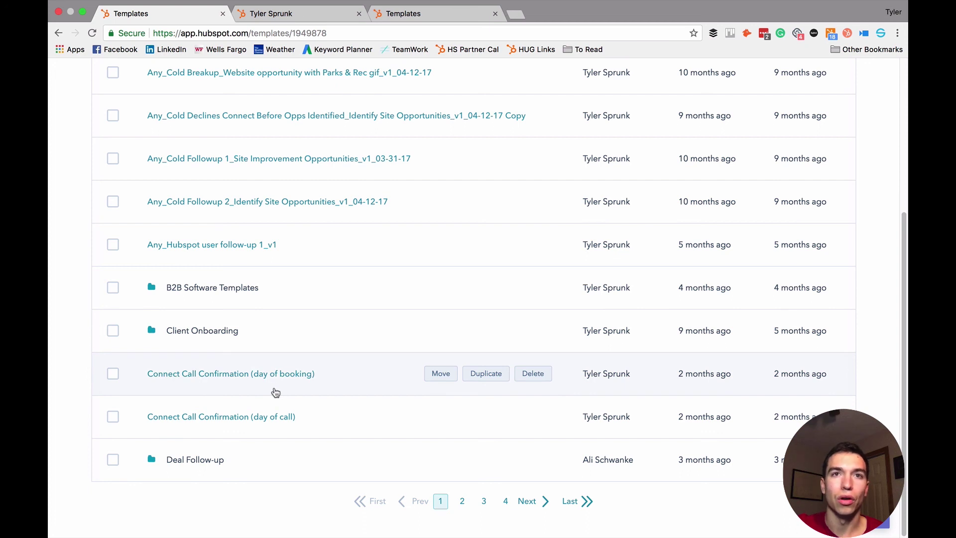
scroll(275, 373, up, 3)
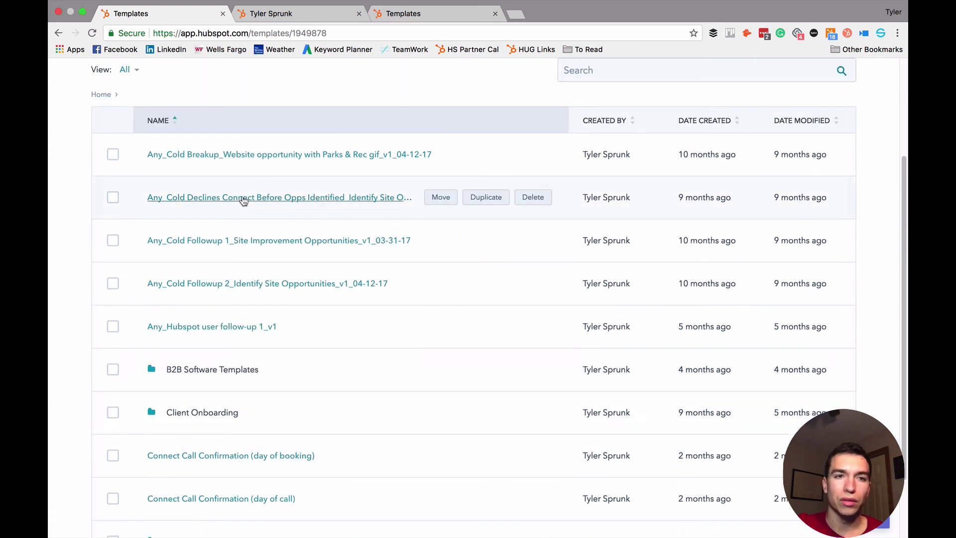
Step: Open the "Any_Cold Breakup" template, examine the parts of its name and its body, and close it without saving
click(263, 156)
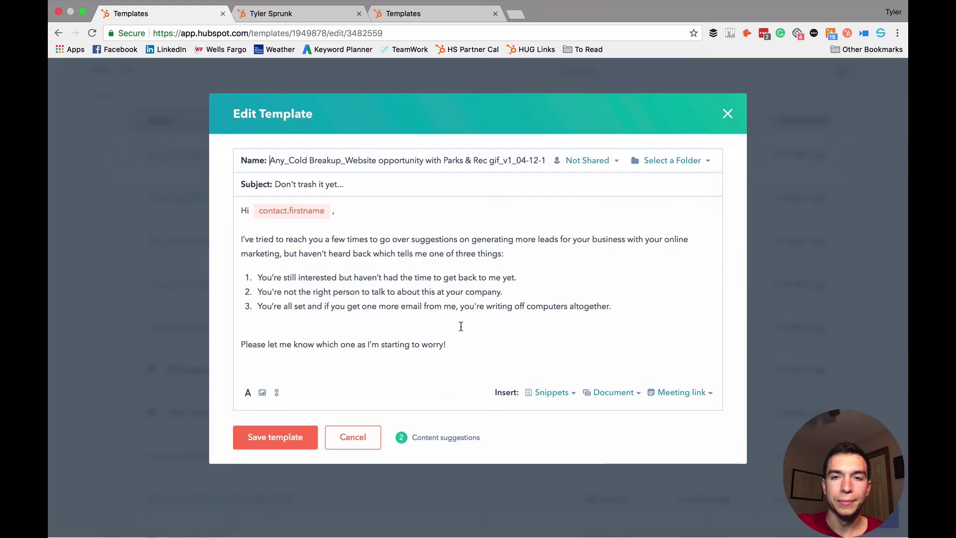
drag(270, 160, 529, 160)
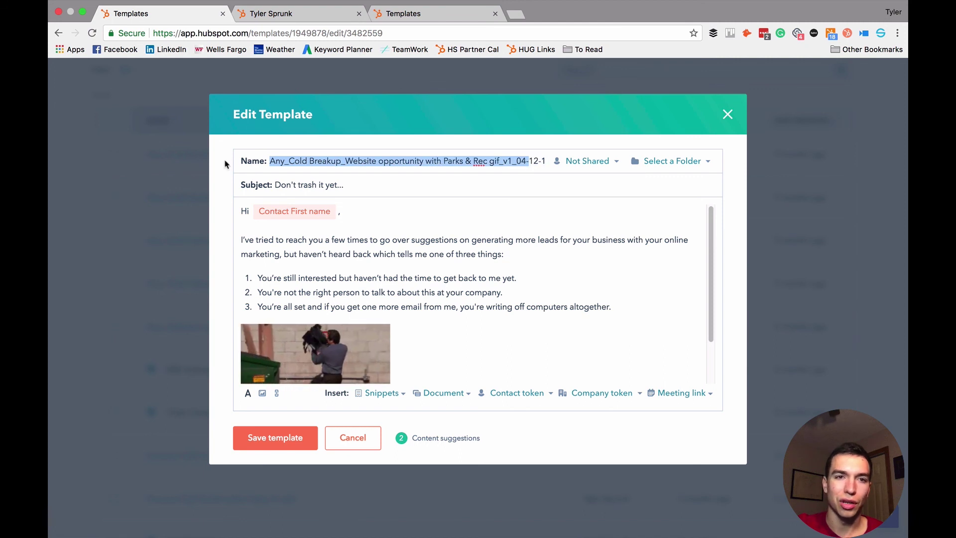
click(274, 157)
drag(289, 161, 342, 162)
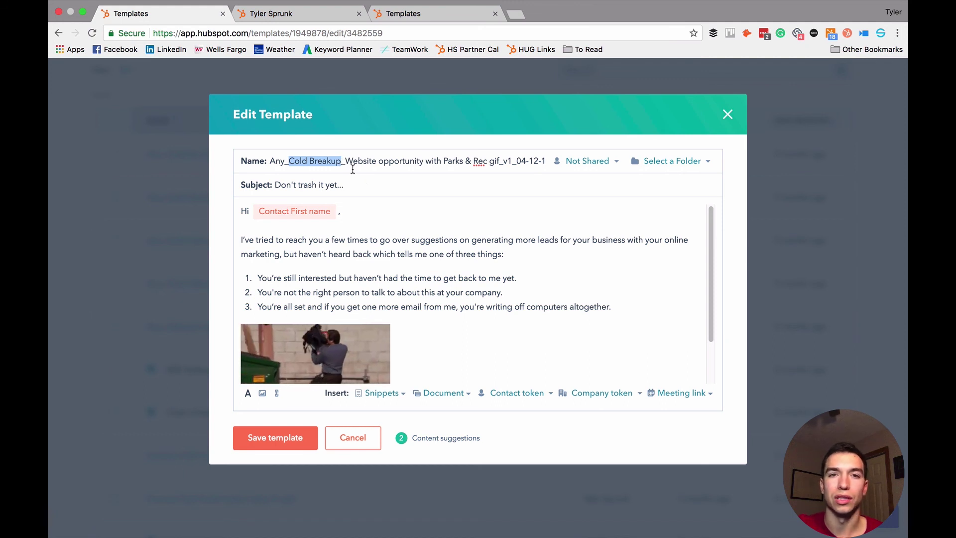
drag(346, 163, 508, 160)
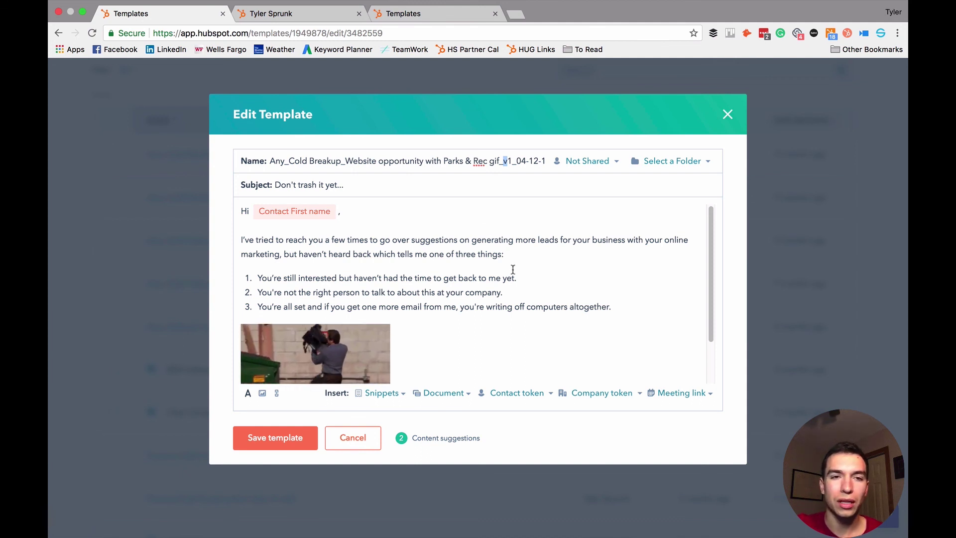
scroll(509, 293, down, 3)
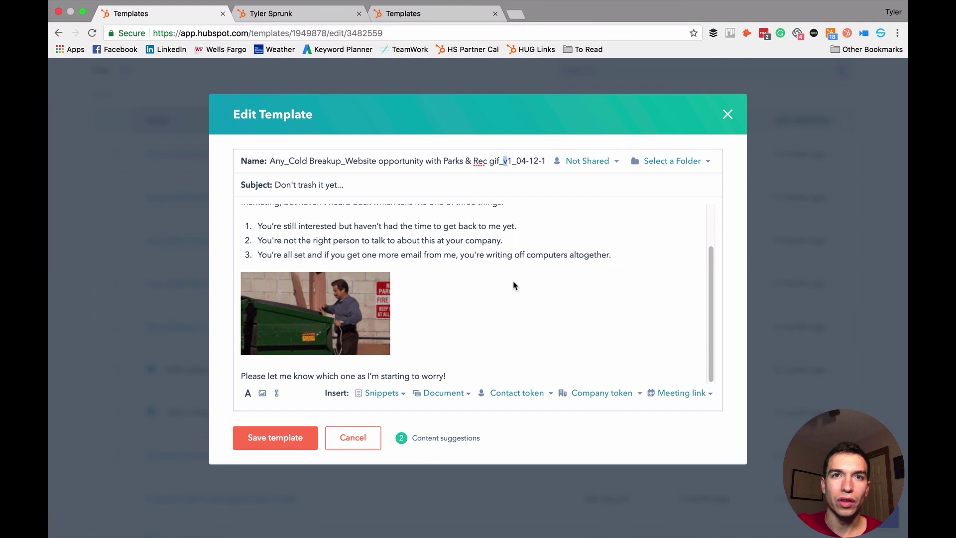
scroll(514, 285, up, 2)
scroll(515, 285, up, 1)
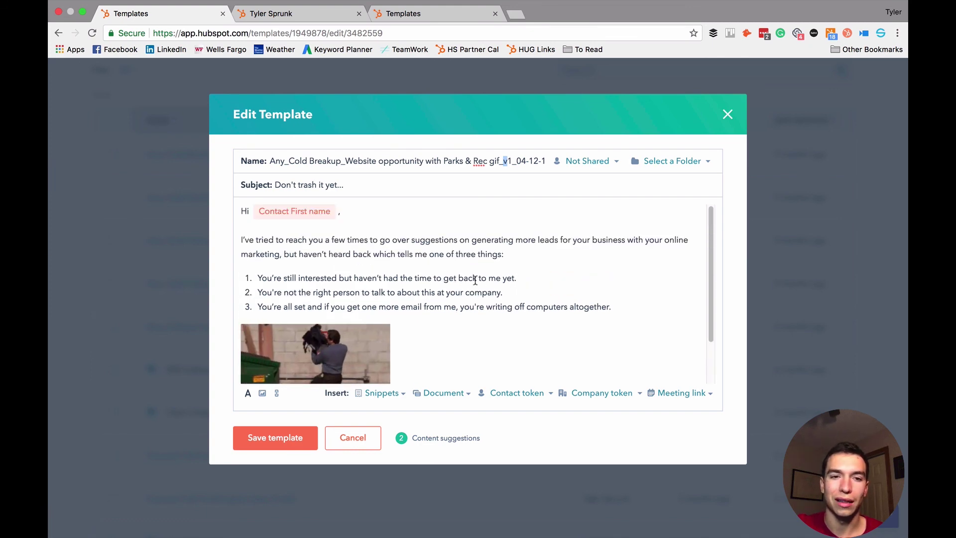
click(354, 438)
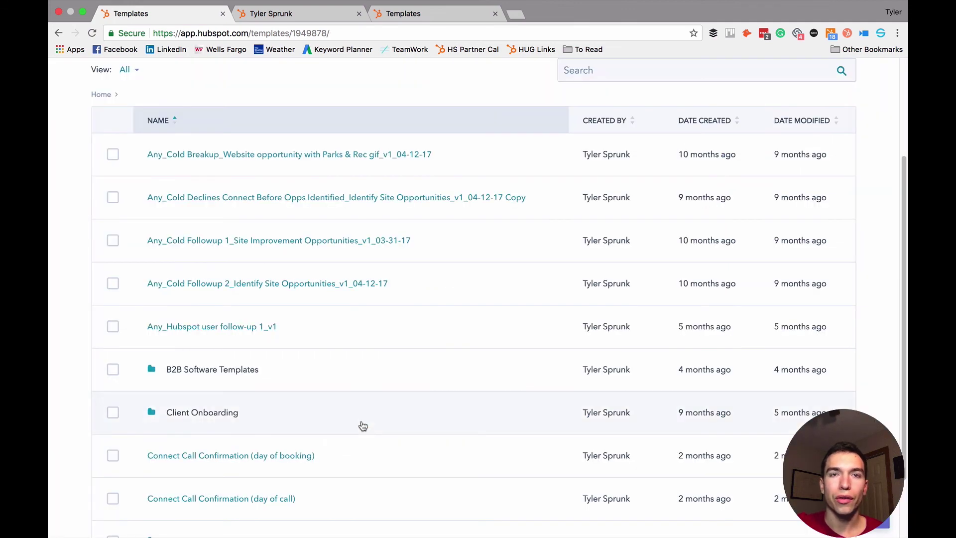
Step: Browse the Simple Strat template list down to its folders
scroll(278, 377, down, 3)
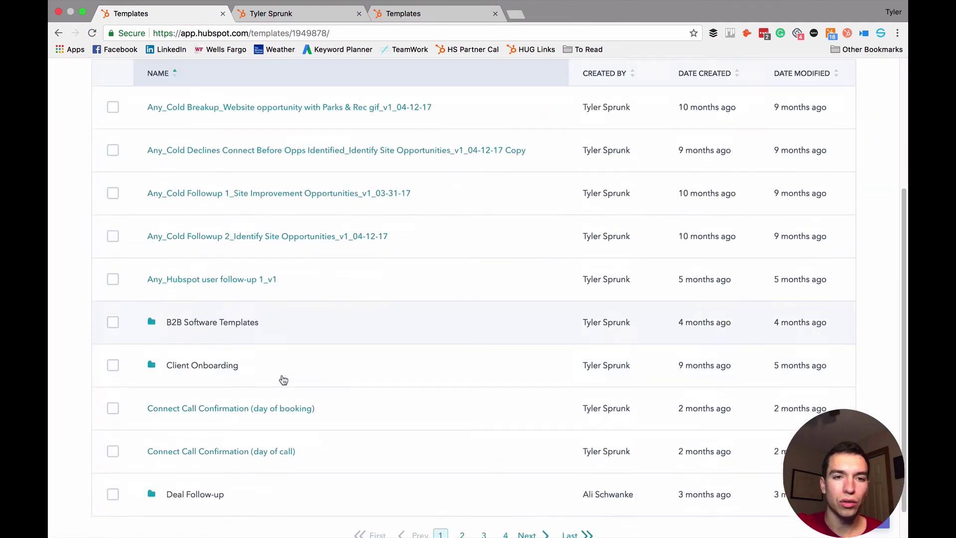